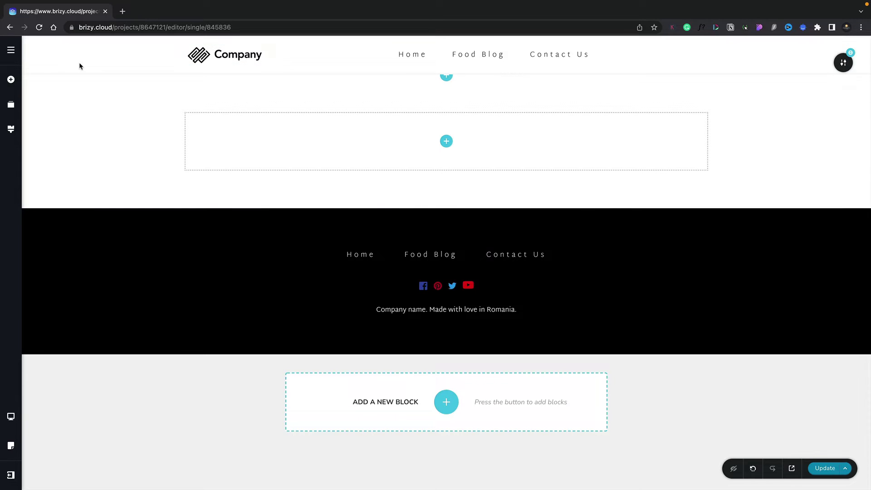
Go to the CMS's All Posts list, which is empty with 0 items.
click(12, 51)
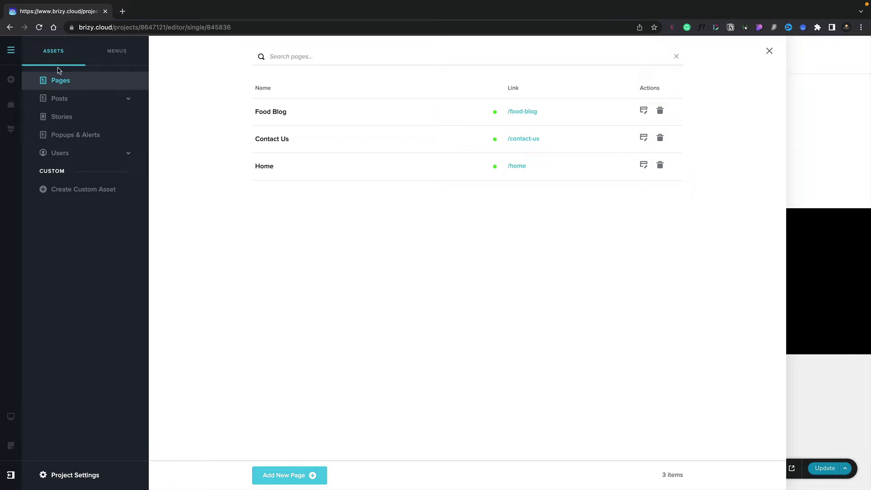
click(103, 99)
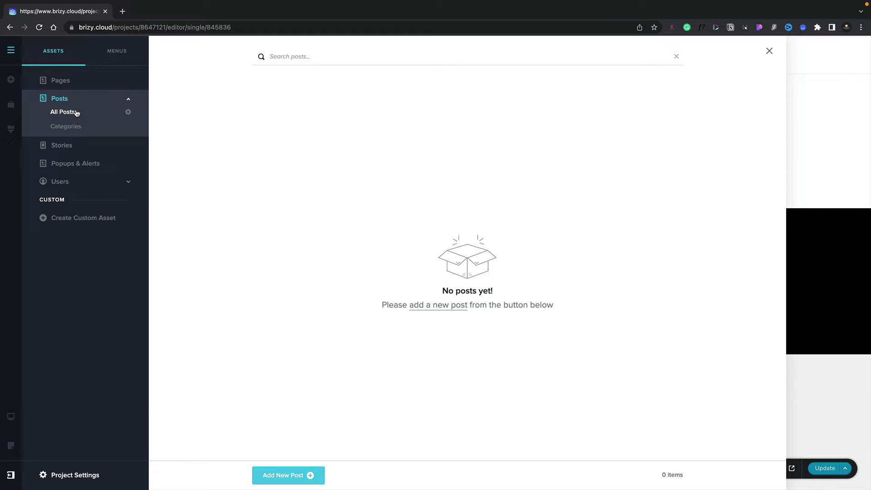
Create a post titled 'Welcome to our new office' with featured image pexels-pixabay-37347.jpg.
click(277, 475)
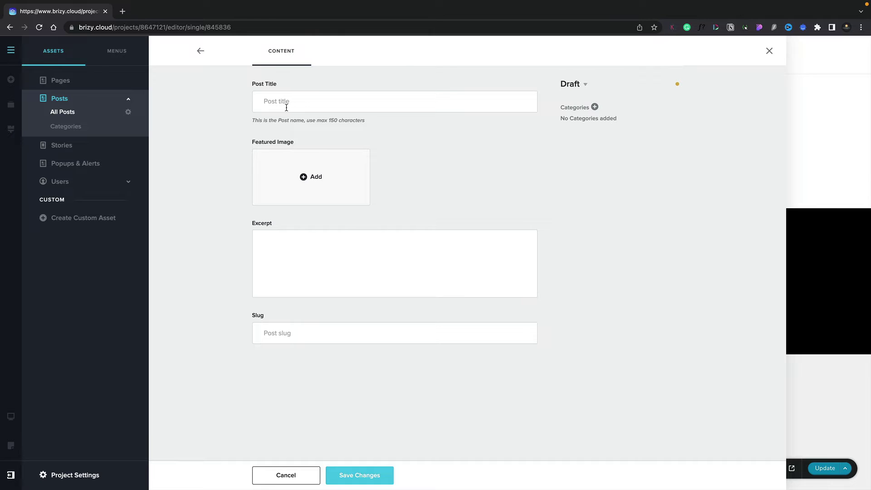
text(Welcome to our new office)
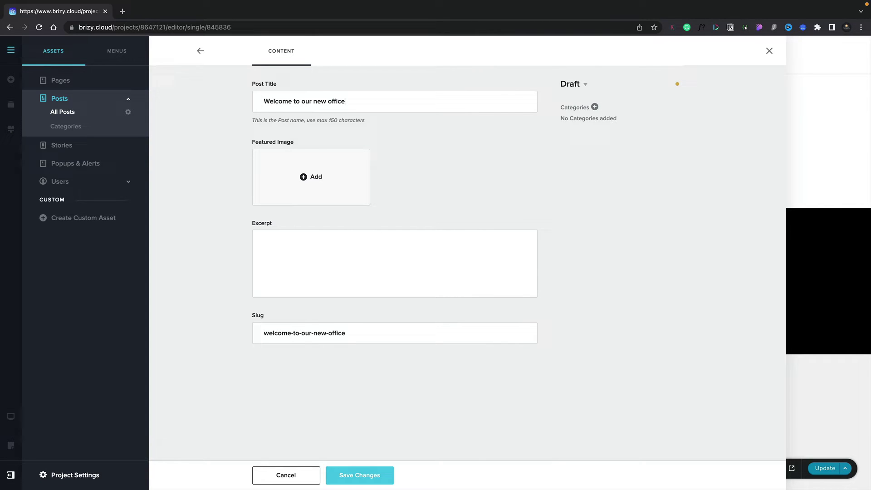
click(297, 176)
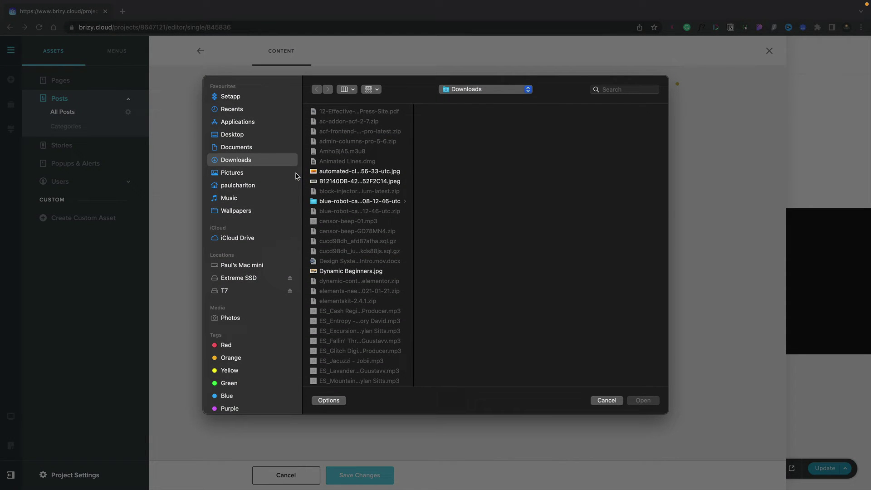
scroll(337, 305, down, 15)
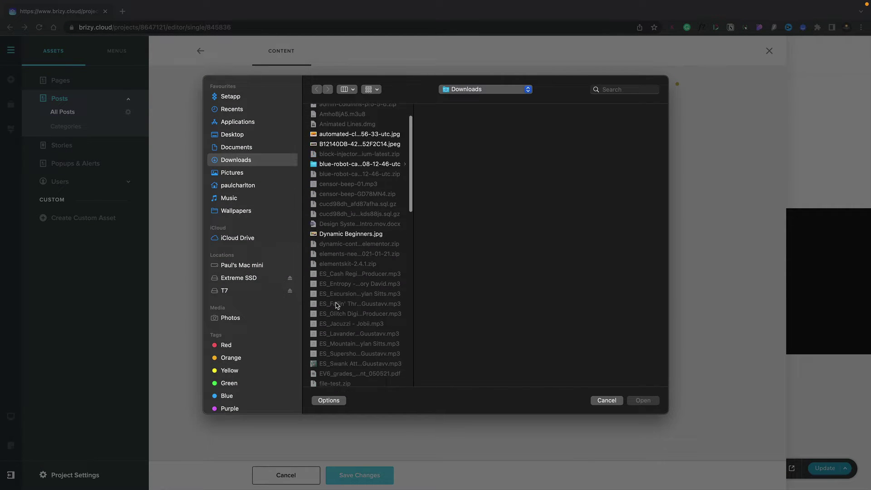
click(358, 249)
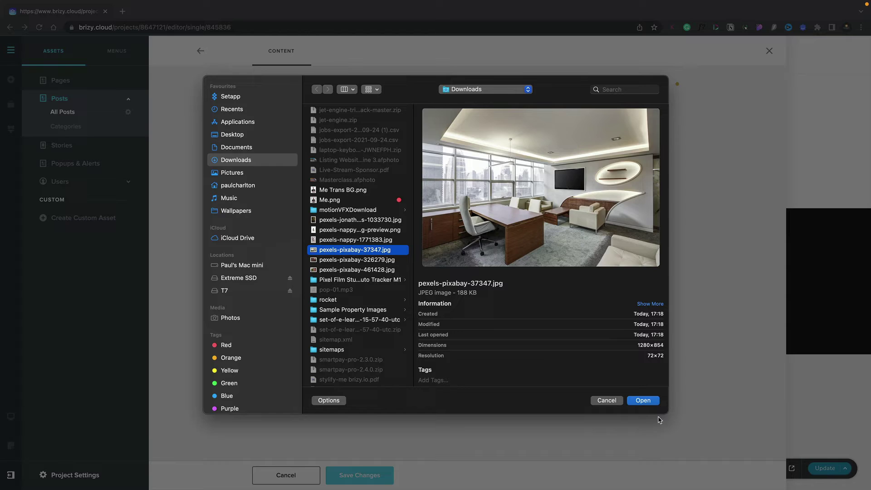
click(652, 401)
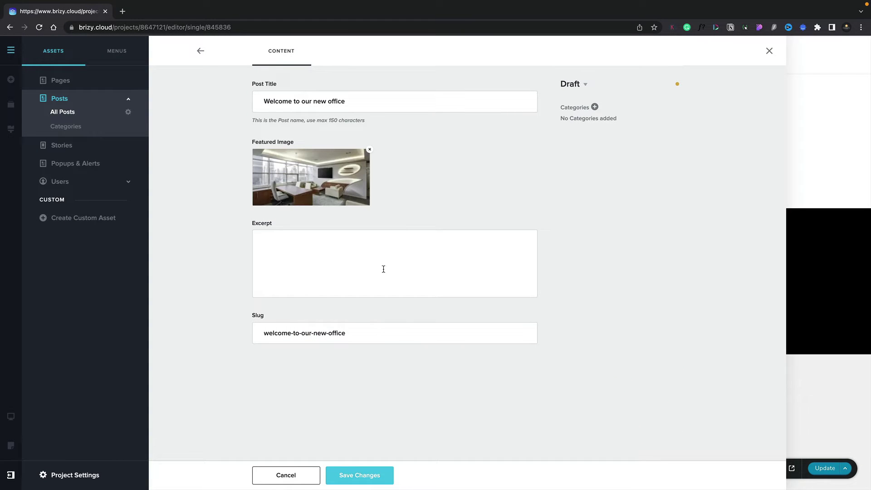
Paste the welcome excerpt, change the status from Draft to Published, and save the post.
click(321, 255)
text(Hi and welcome to our amazing new office space - we LOVE it!)
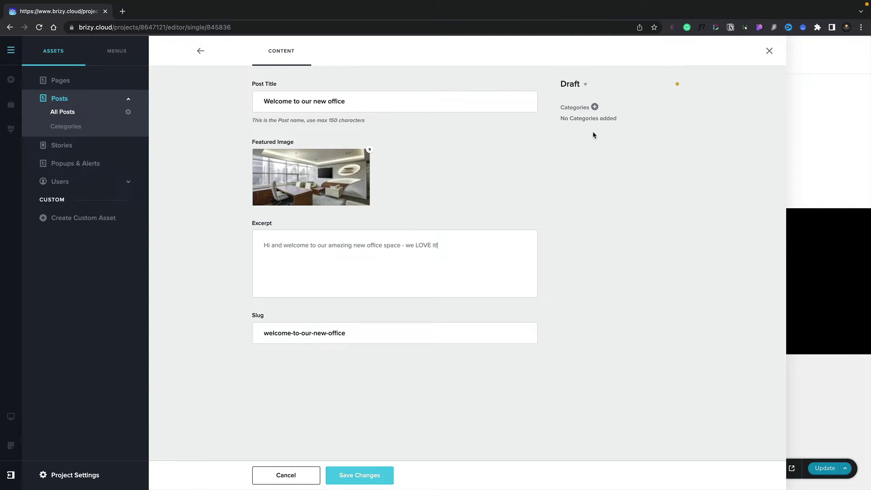
click(586, 86)
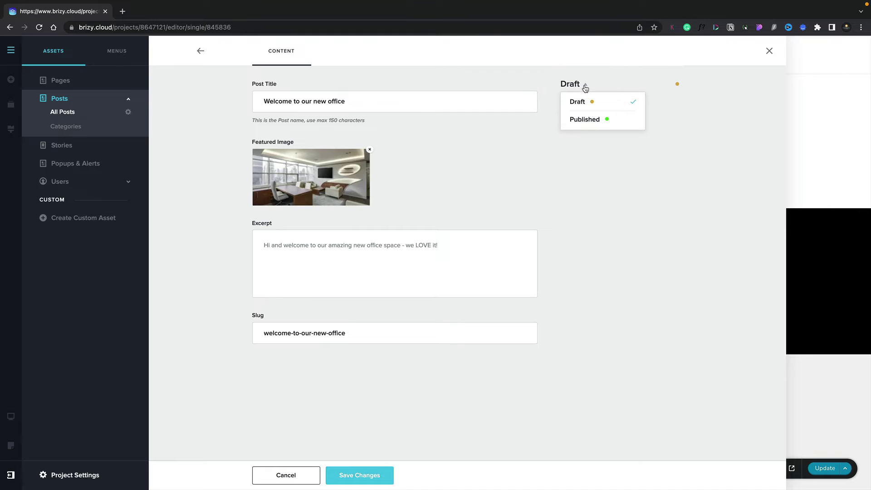
click(585, 120)
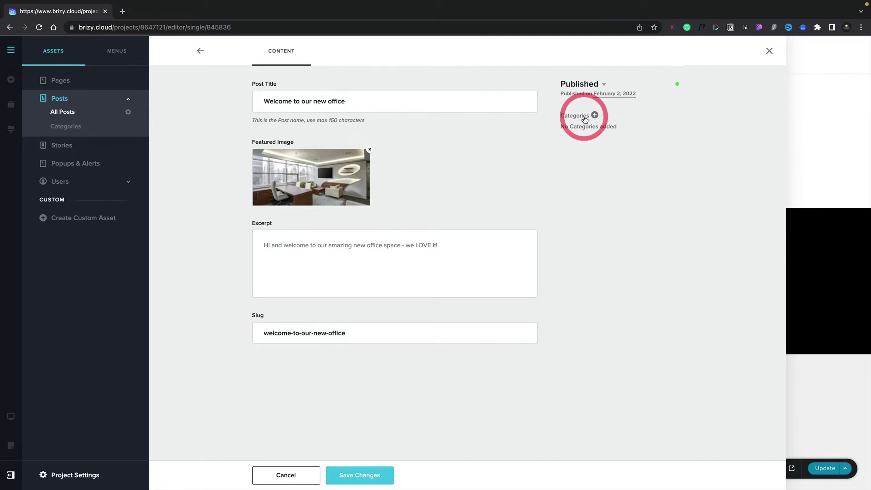
click(354, 475)
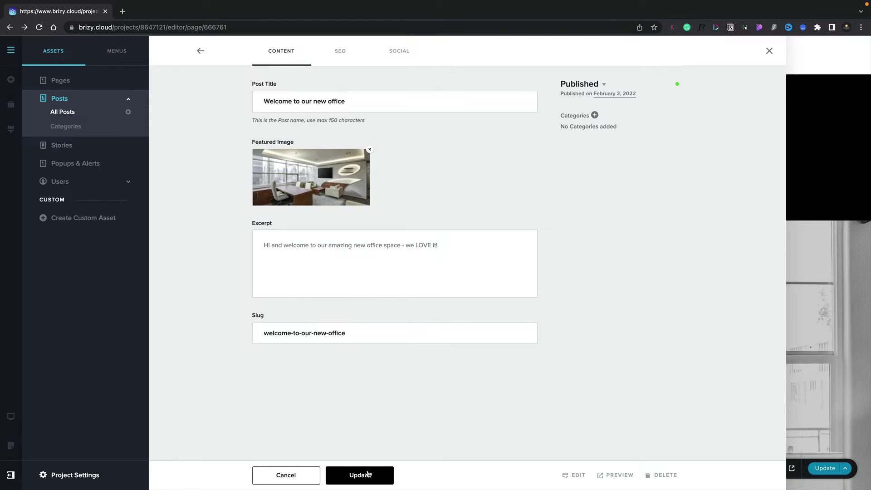
click(367, 474)
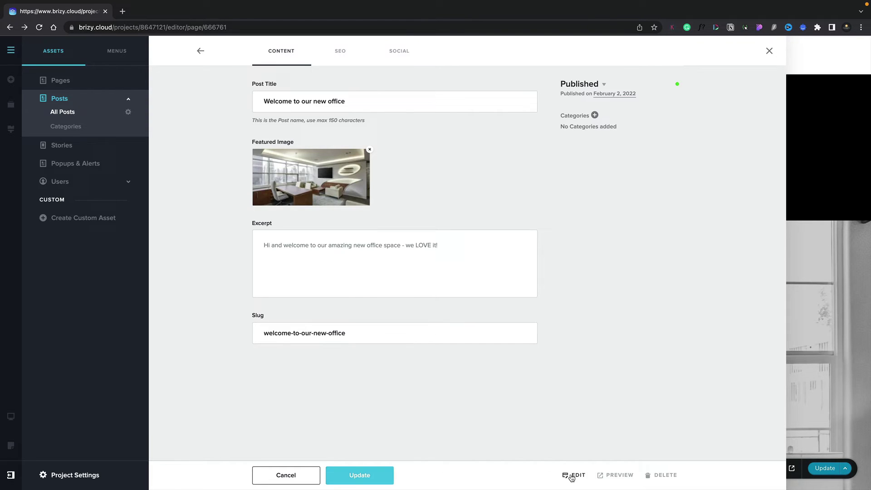
click(571, 477)
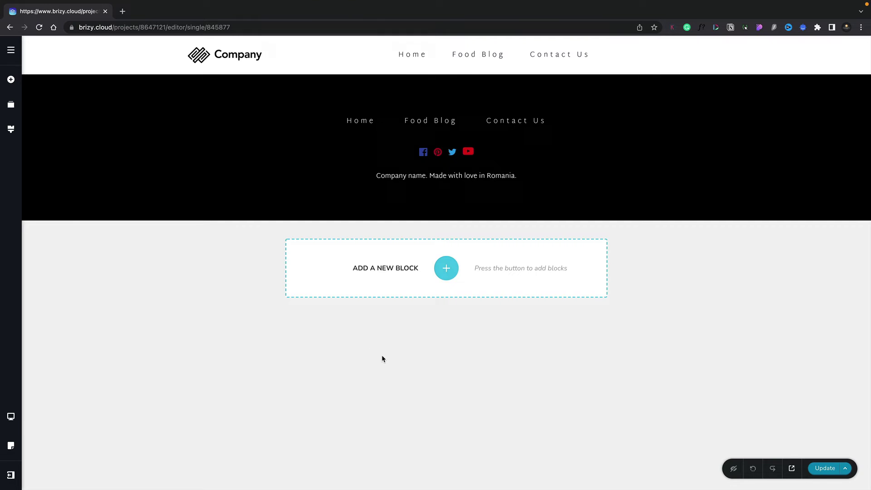
click(446, 269)
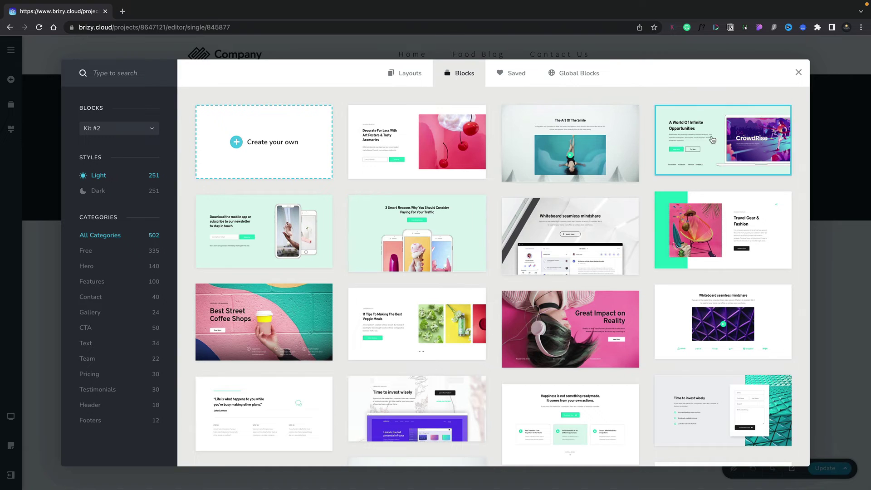
click(798, 72)
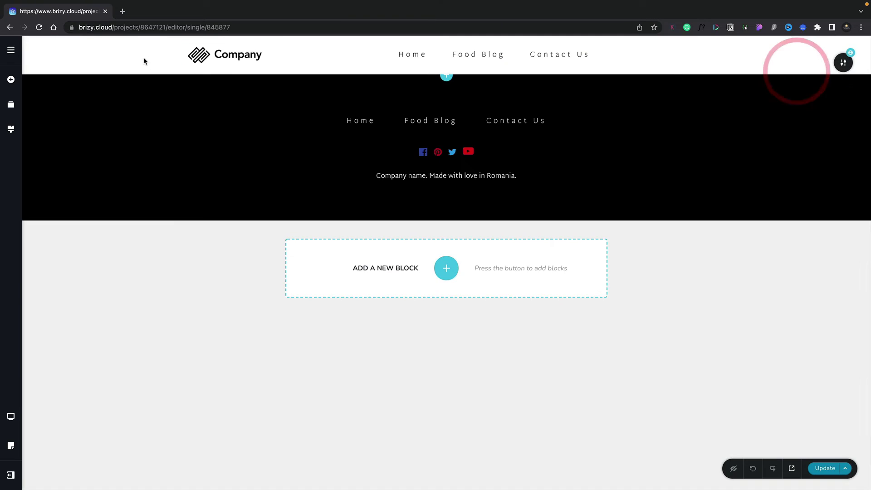
click(10, 81)
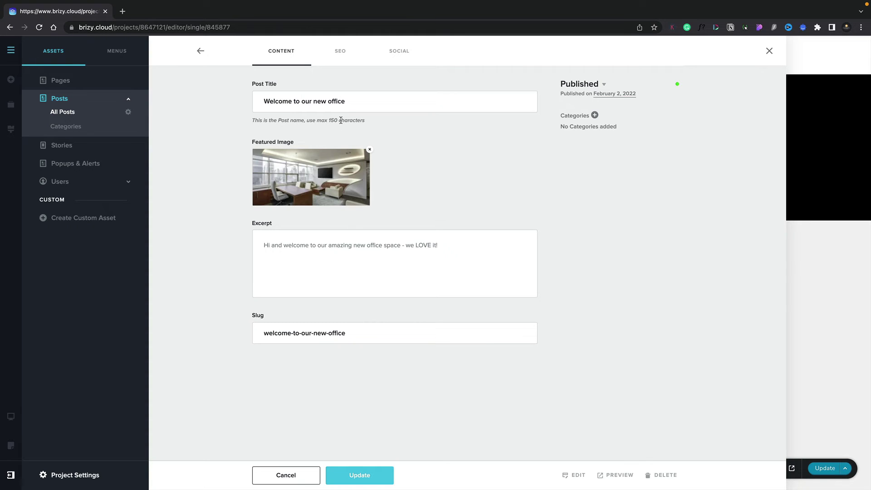
Review the post's SEO and SOCIAL settings, then view the post Categories list containing Blog.
click(341, 60)
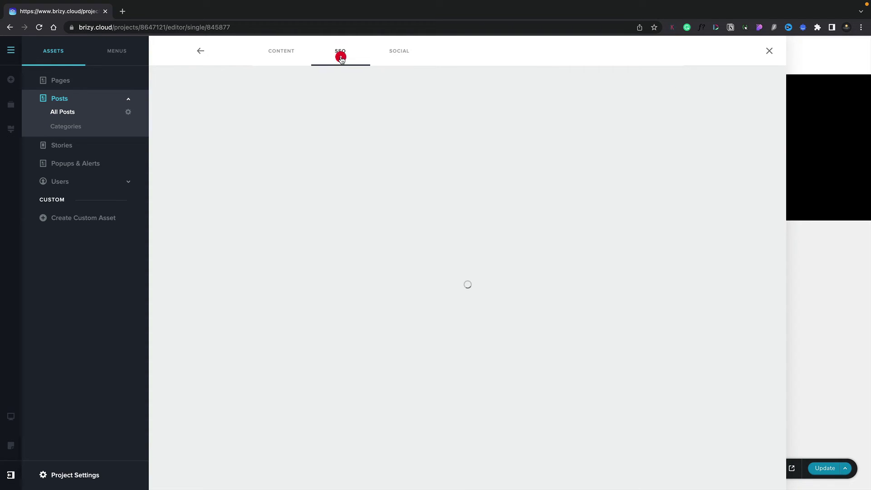
click(395, 60)
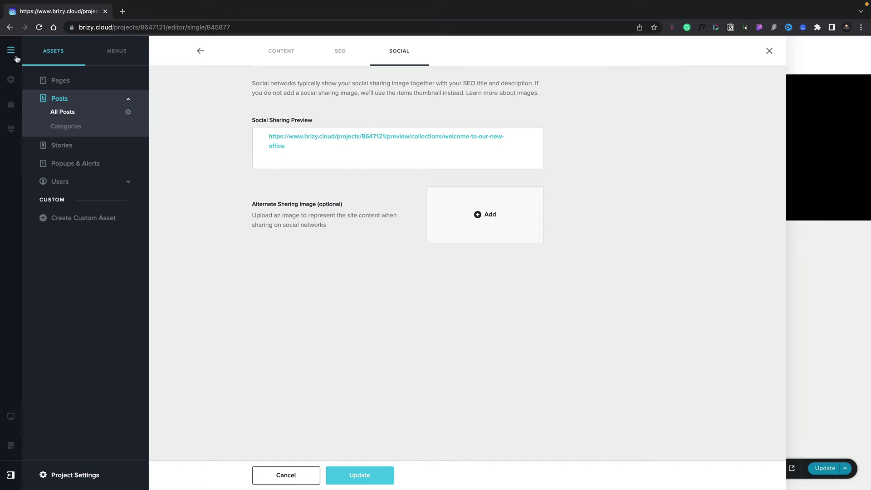
click(63, 127)
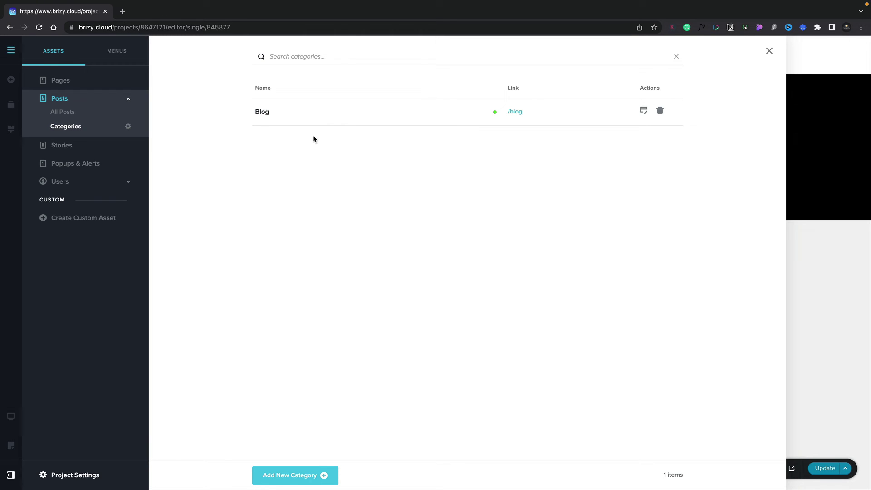
Add a 'Business News' category with a pasted description, set it to Published, and save.
click(295, 475)
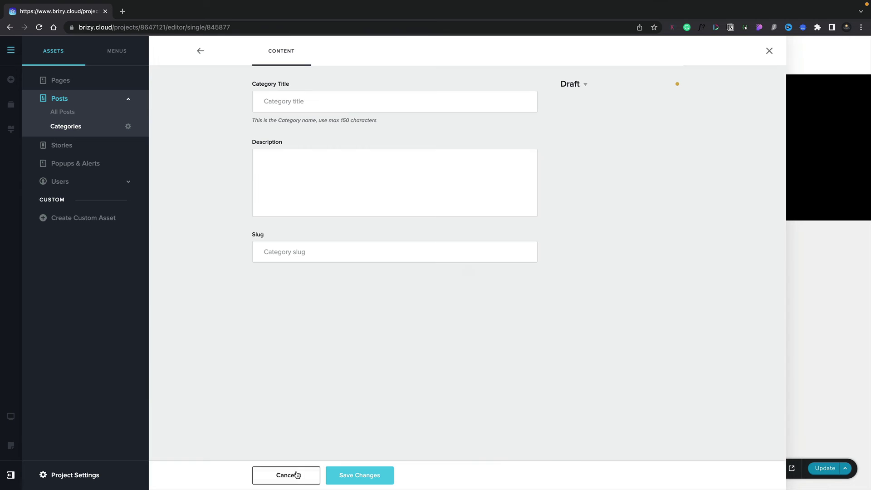
click(319, 108)
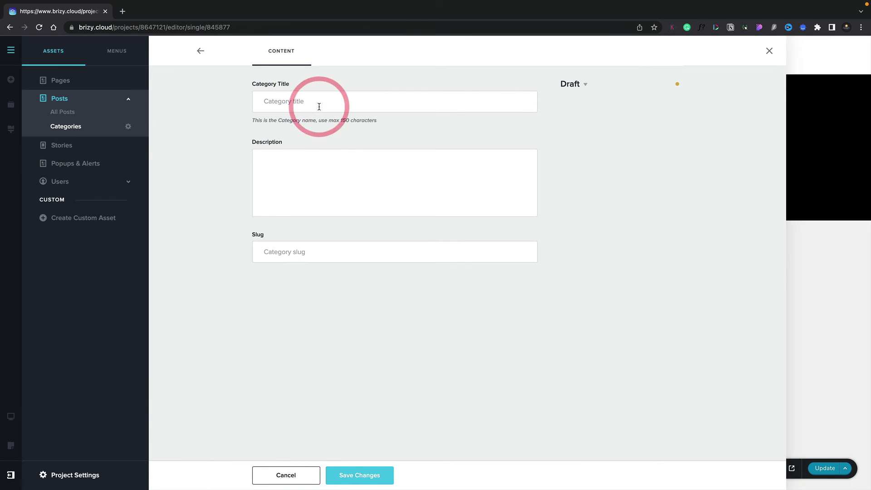
text(Business News)
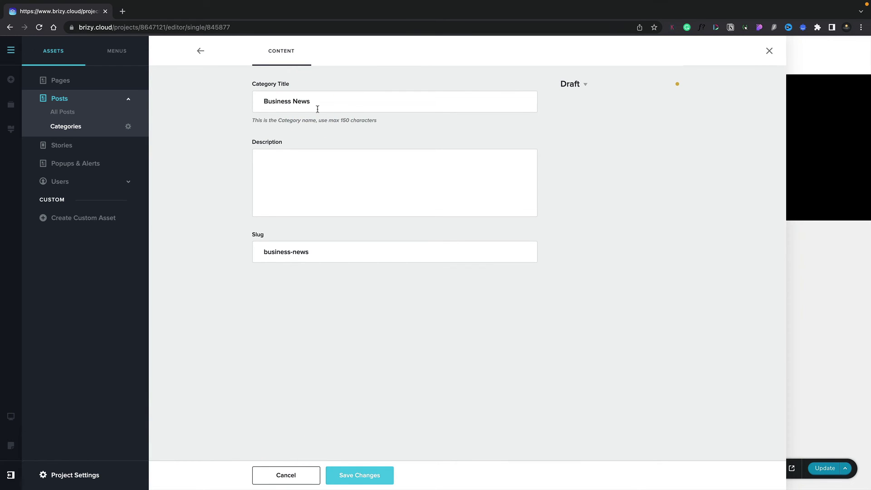
click(281, 162)
text(This is a description!)
click(587, 86)
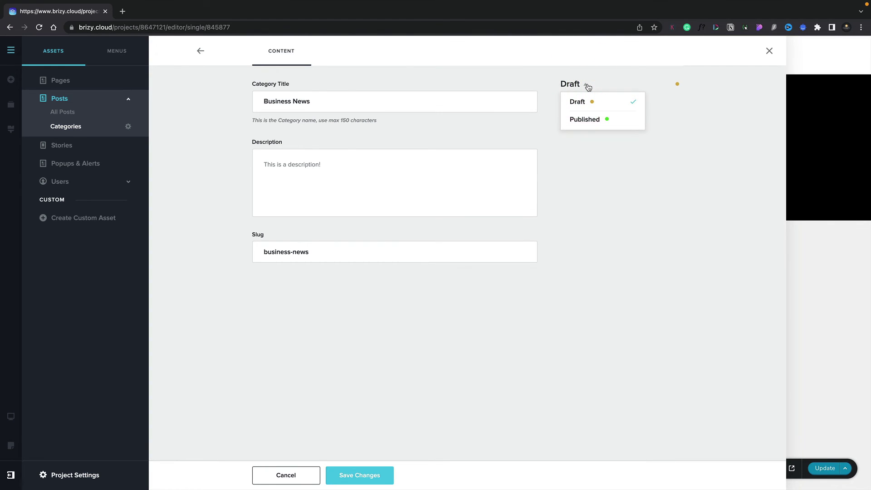
click(585, 117)
click(352, 474)
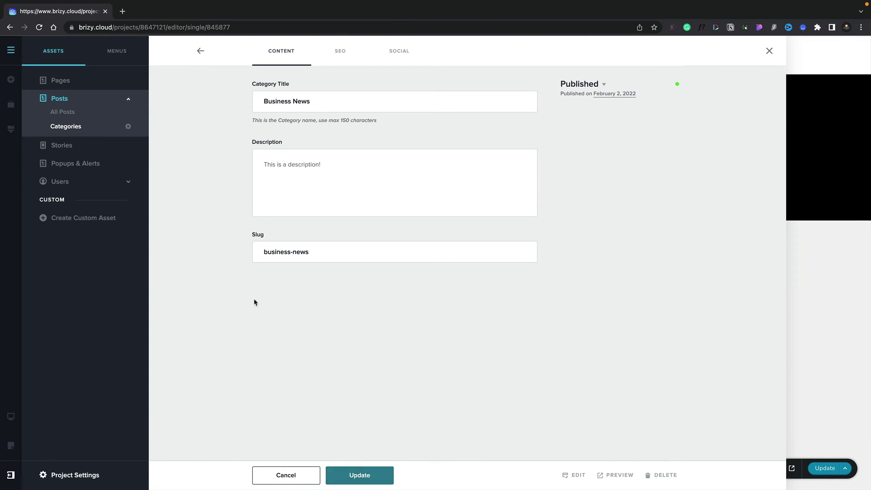
Reopen 'Welcome to our new office', tick Business News under Categories, and save the post.
click(61, 112)
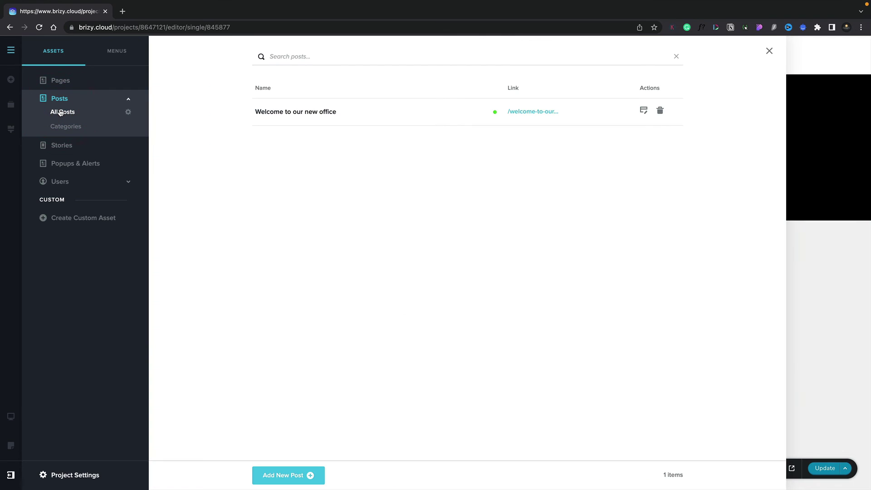
click(286, 114)
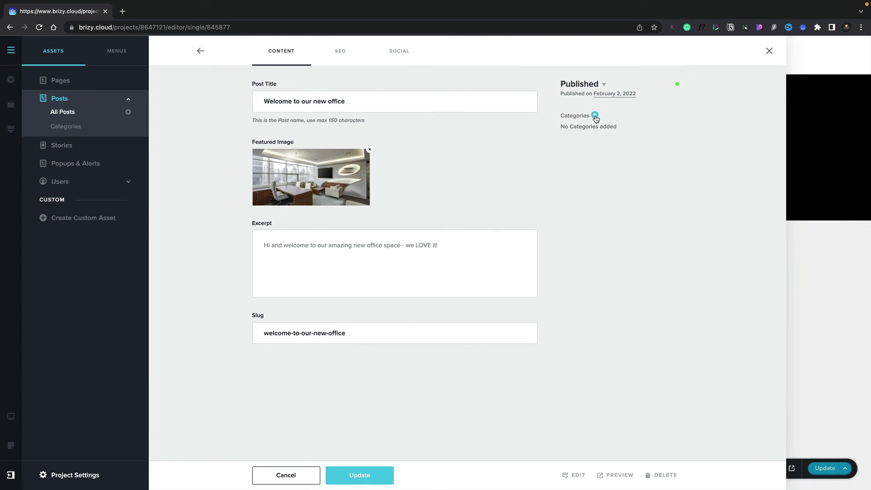
click(595, 116)
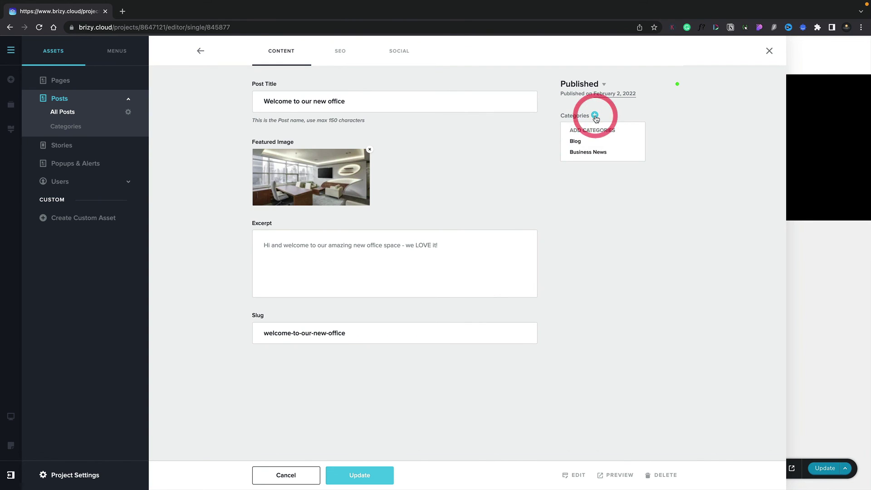
click(581, 153)
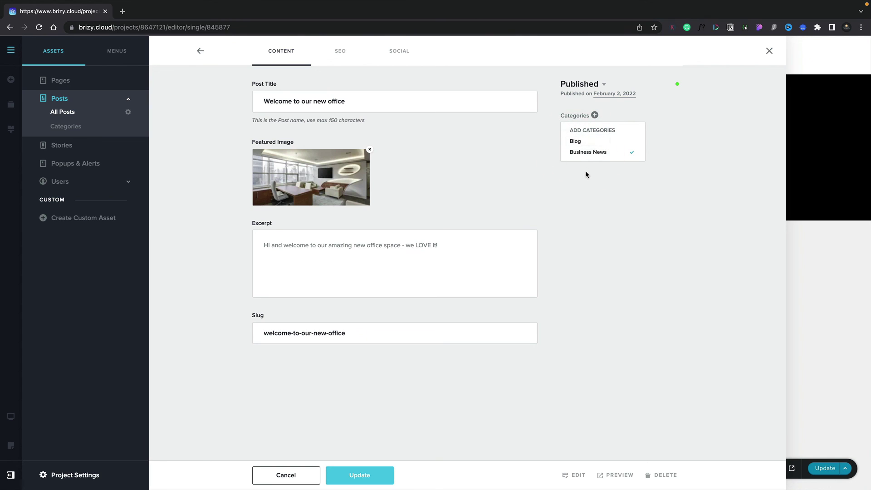
click(352, 479)
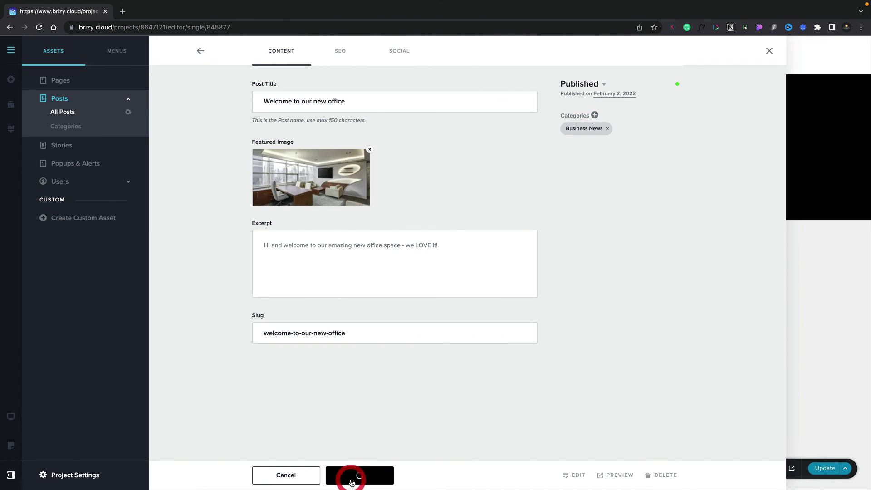